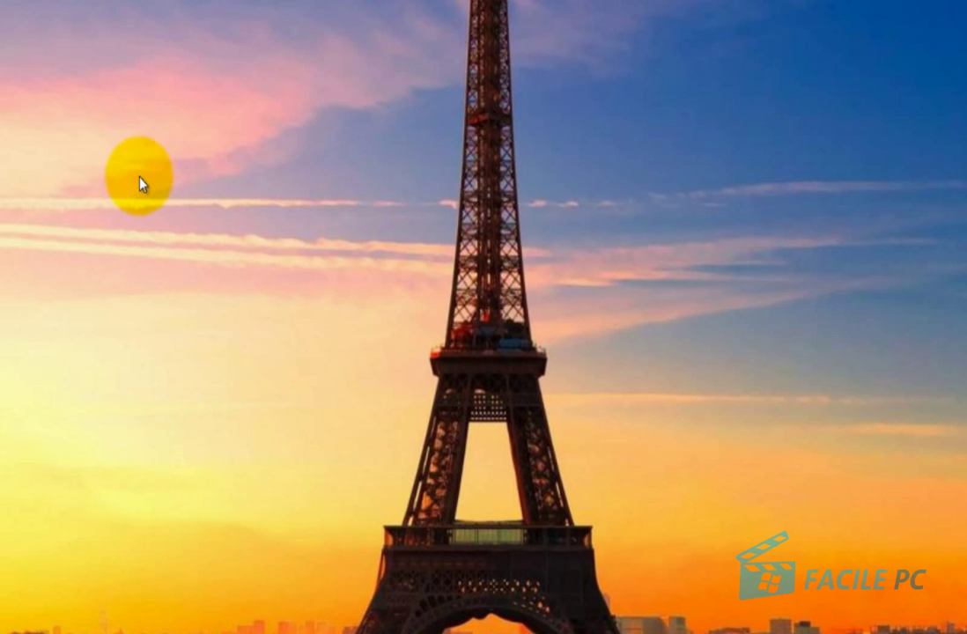
- Open the desktop background settings from the desktop's personalization options
{"action": "right_click", "coordinate": [130, 199]}
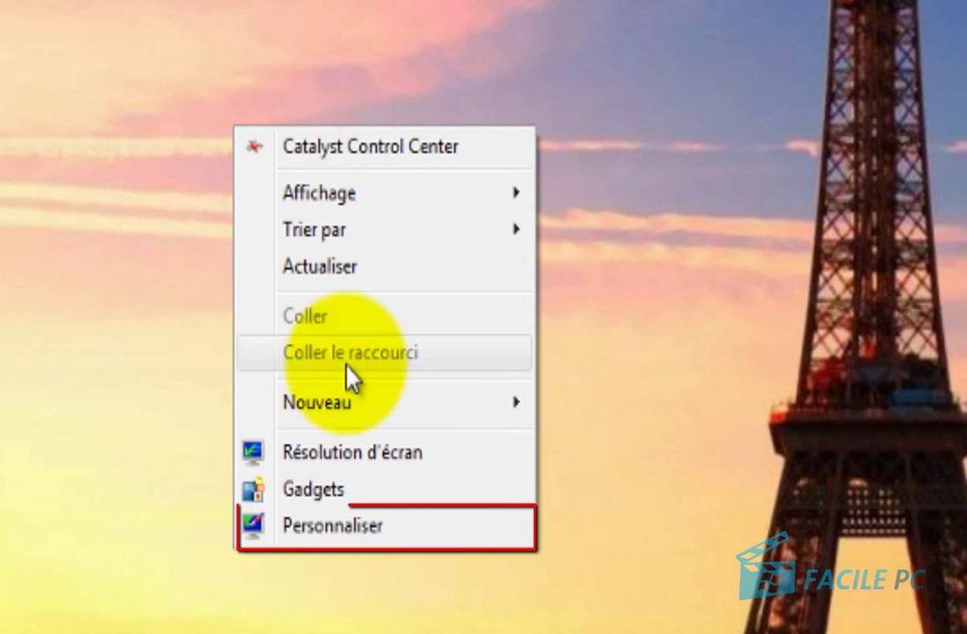
{"action": "left_click", "coordinate": [358, 540]}
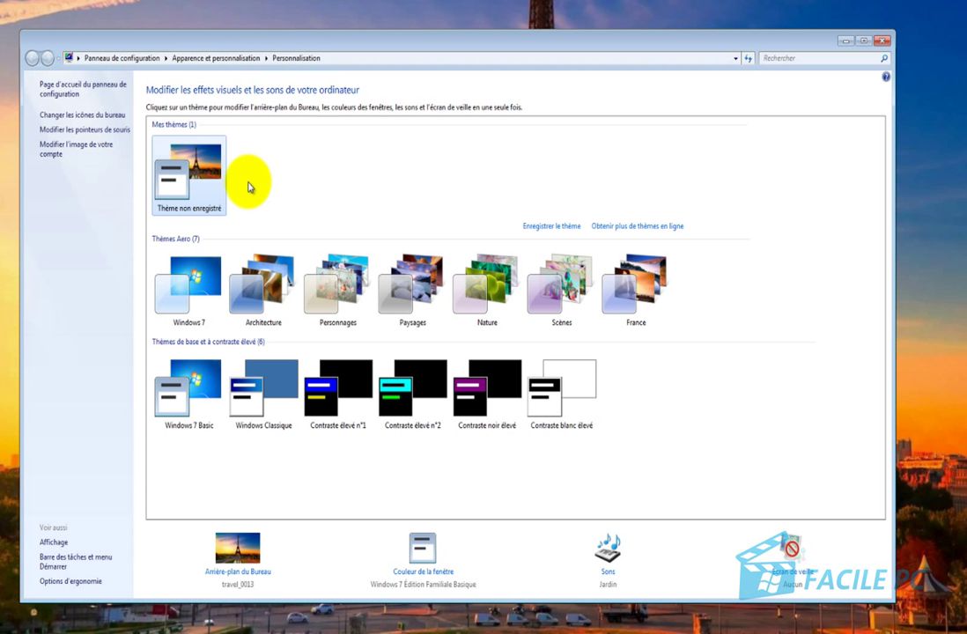
{"action": "left_click", "coordinate": [233, 552]}
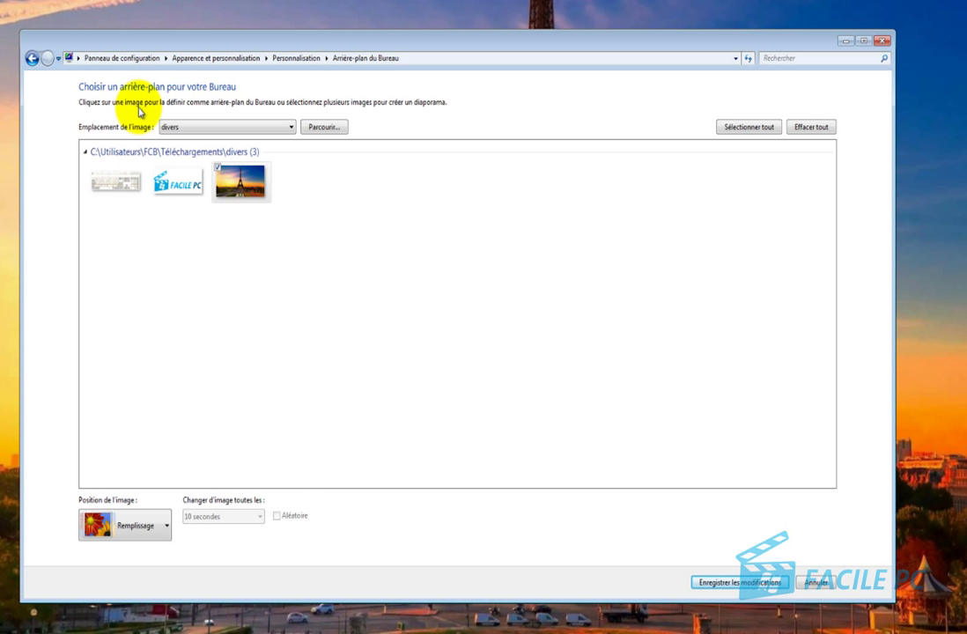
- Set the picture location to the Mes images folder within the Images library
{"action": "left_click", "coordinate": [335, 134]}
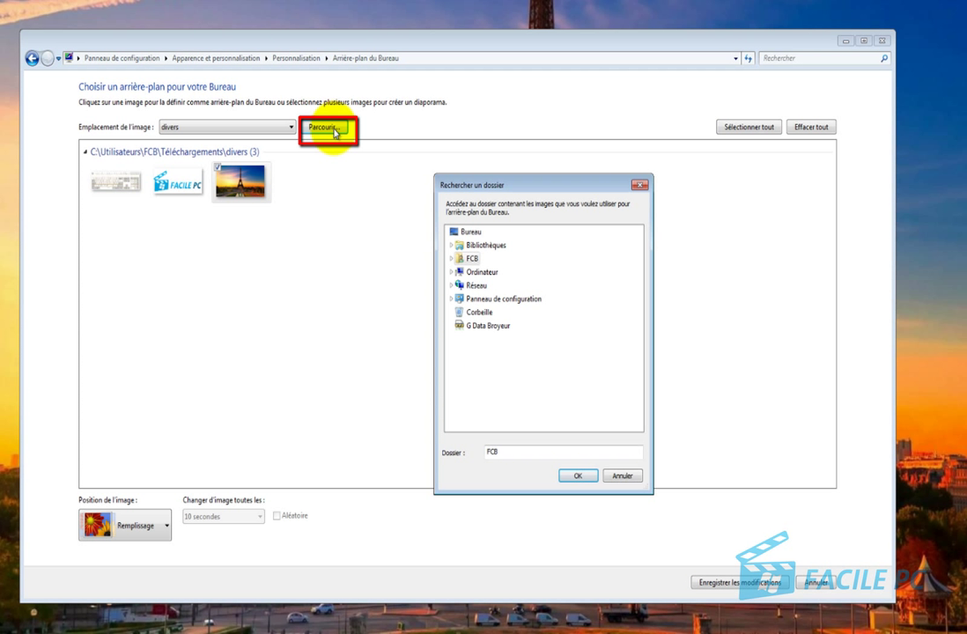
{"action": "left_click", "coordinate": [451, 245]}
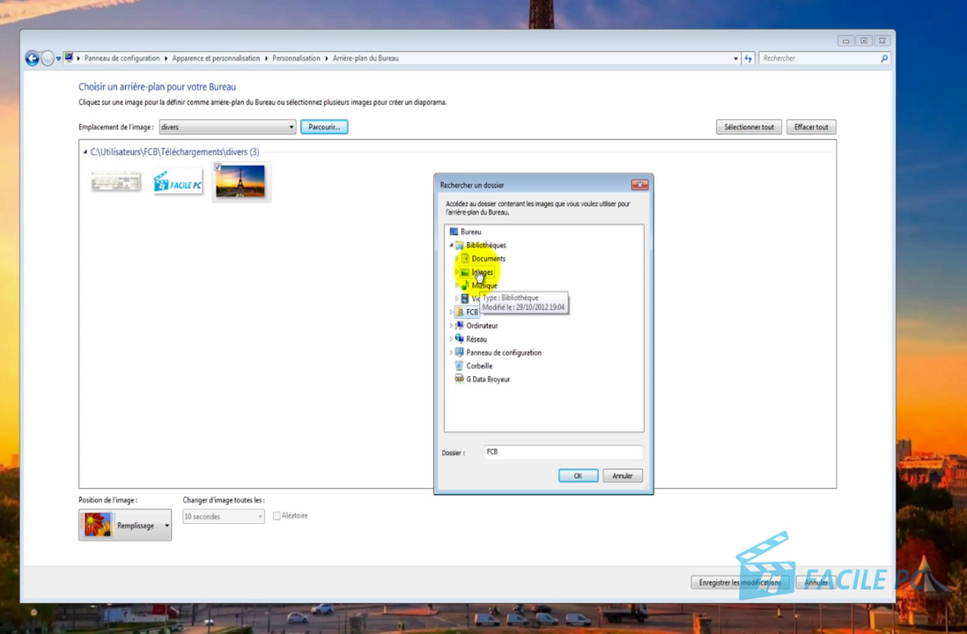
{"action": "left_click", "coordinate": [457, 273]}
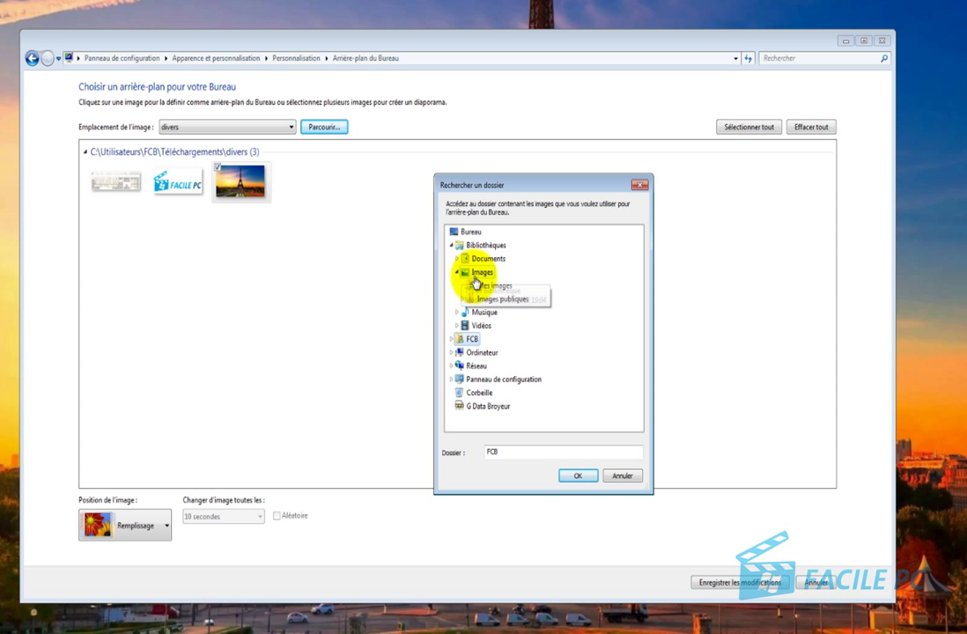
{"action": "left_click", "coordinate": [483, 287]}
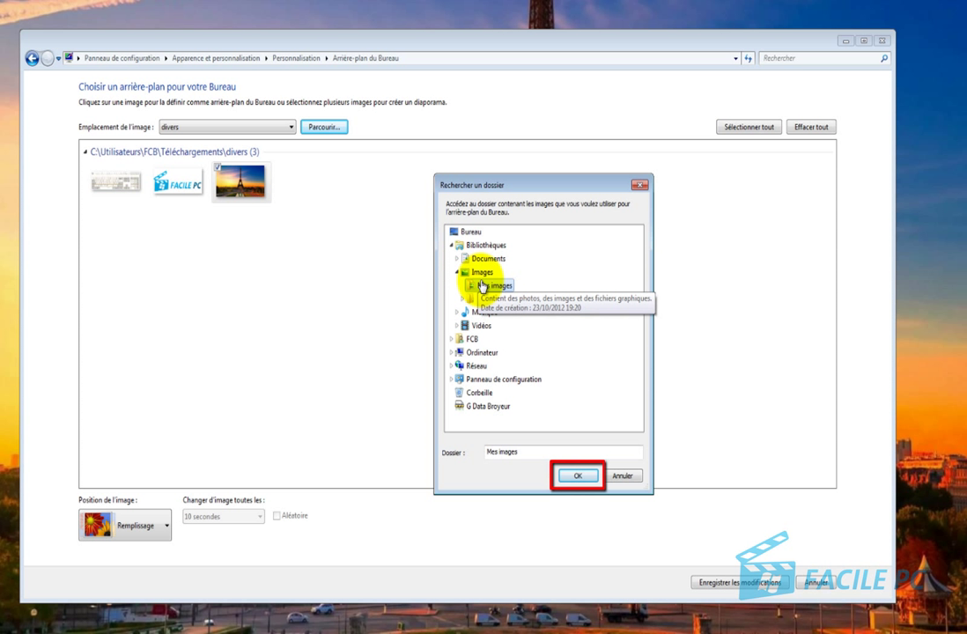
{"action": "left_click", "coordinate": [577, 475]}
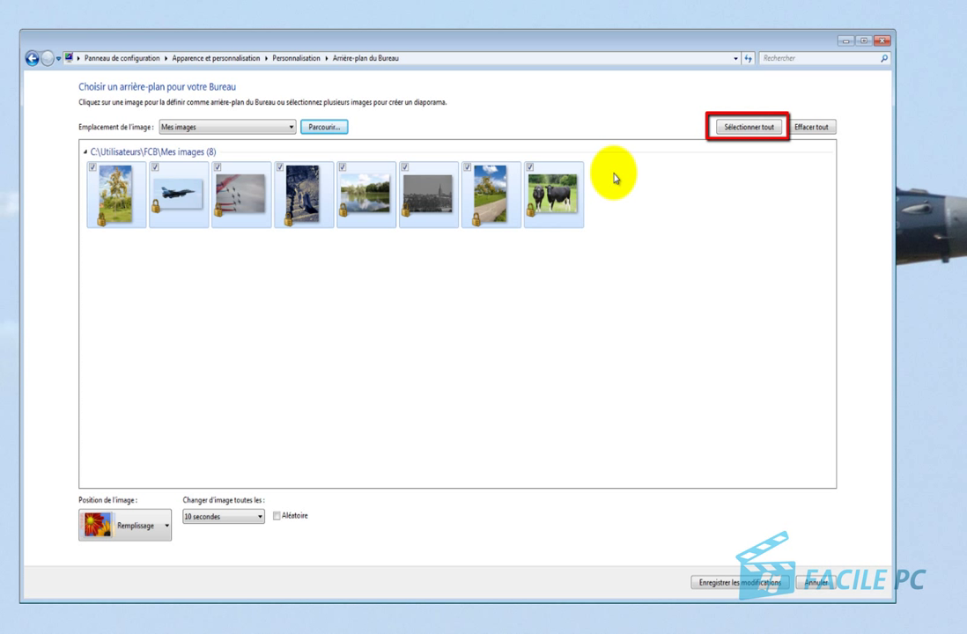
- Select all the pictures in Mes images and clear the whole selection
{"action": "left_click", "coordinate": [749, 128]}
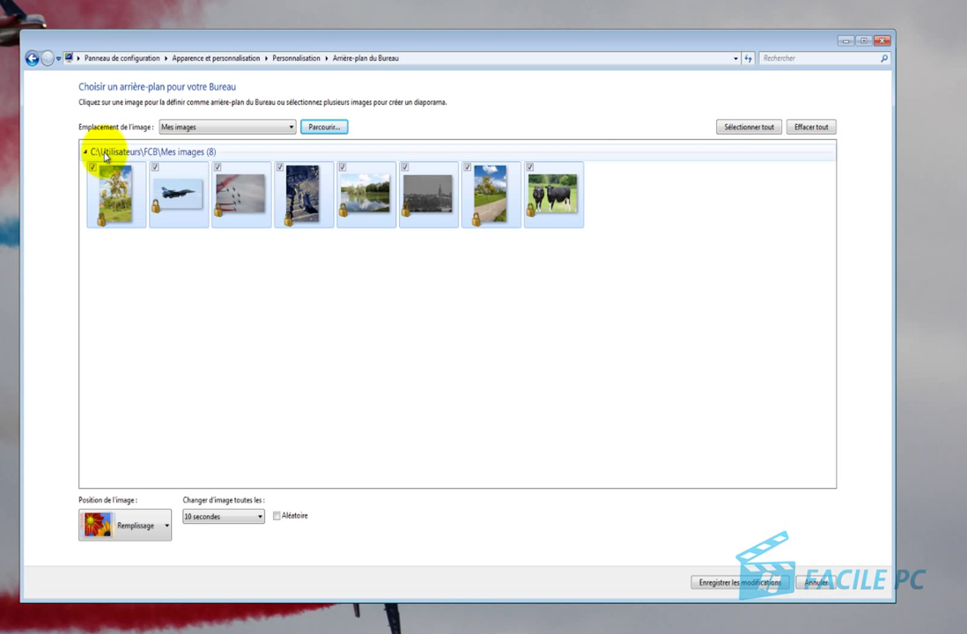
{"action": "left_click", "coordinate": [808, 128]}
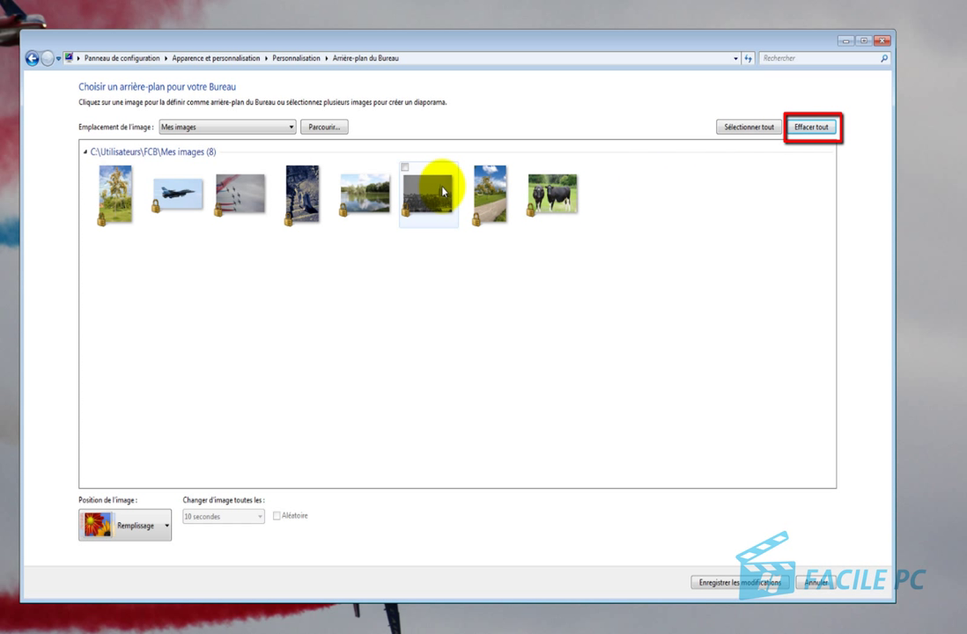
{"action": "left_click", "coordinate": [92, 168]}
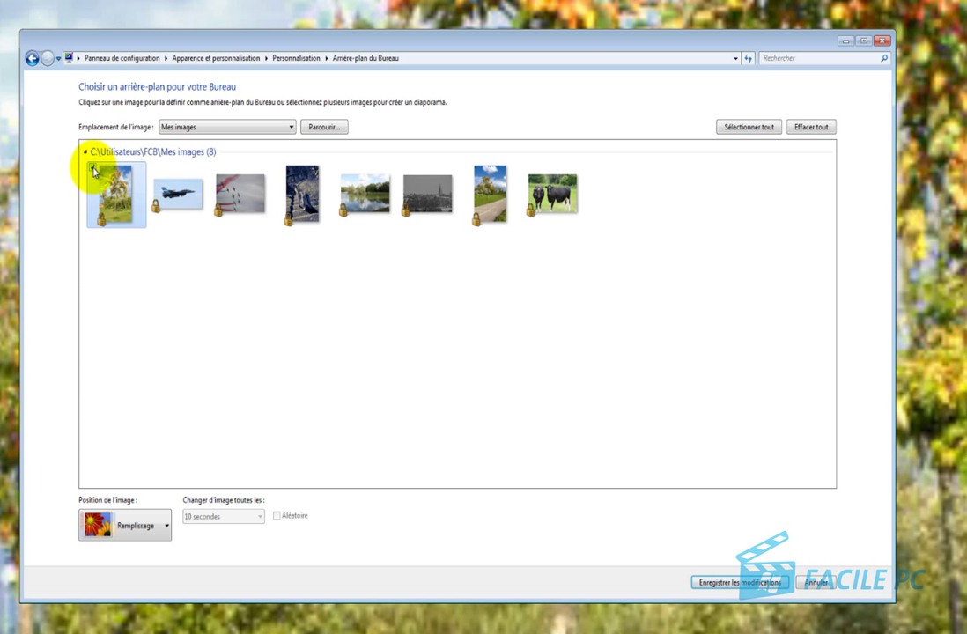
{"action": "left_click", "coordinate": [92, 167]}
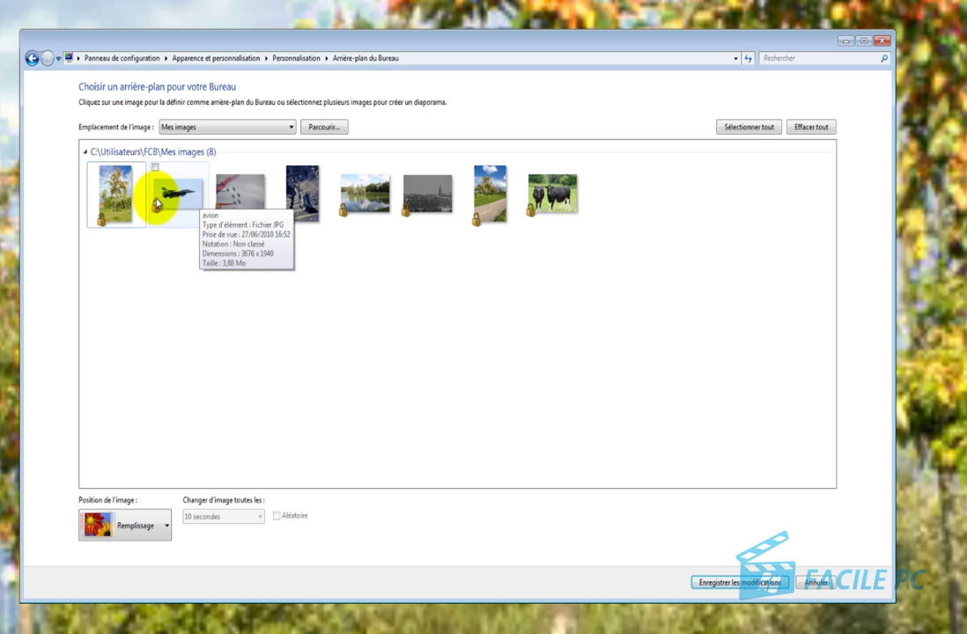
{"action": "left_click_drag", "start_coordinate": [150, 198], "coordinate": [137, 264]}
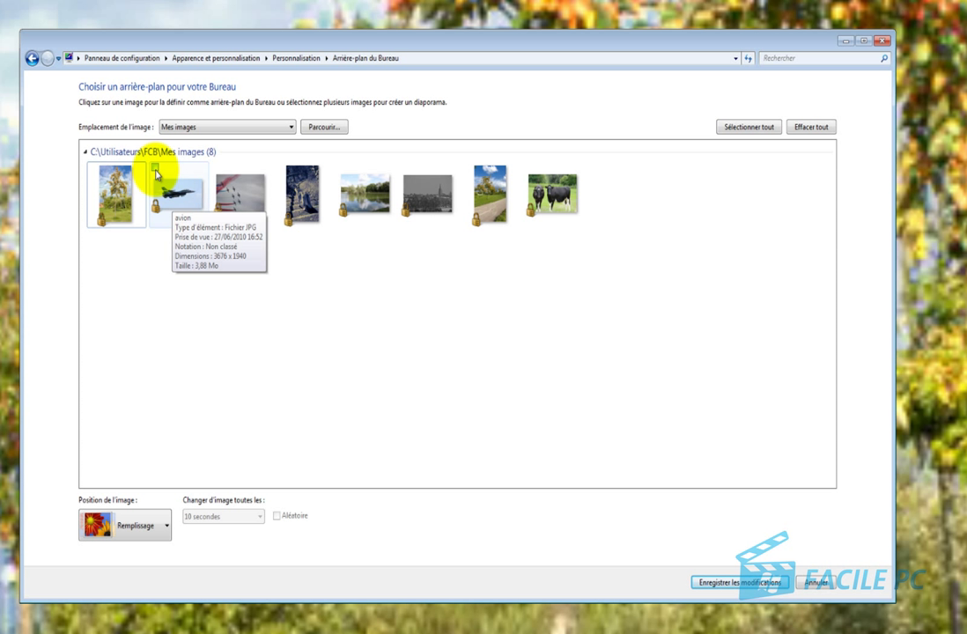
- Select the fighter jet, aerobatic formation, lake, grey landscape and cows pictures for the background slideshow
{"action": "left_click", "coordinate": [156, 169]}
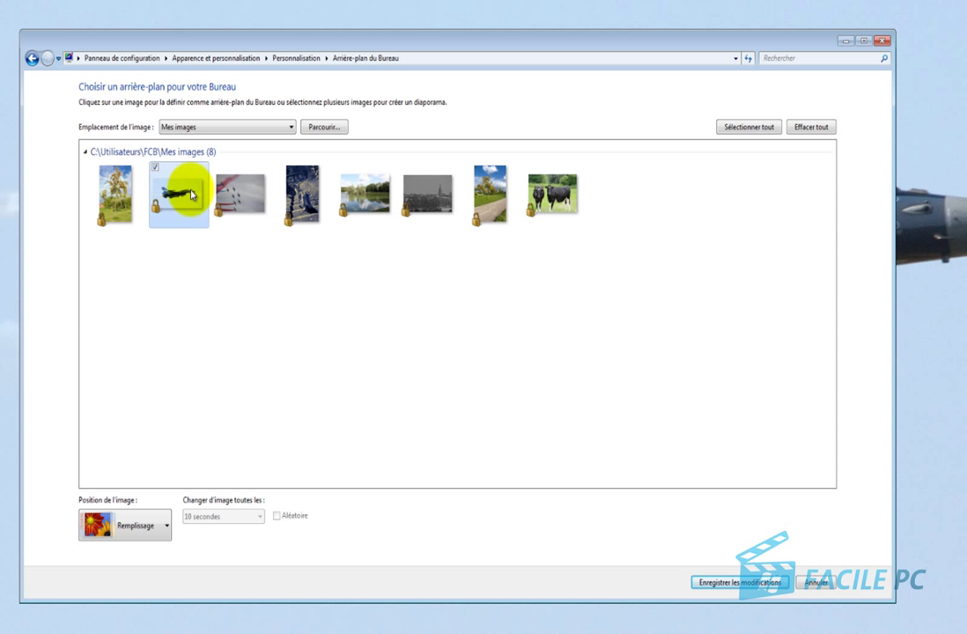
{"action": "left_click", "coordinate": [217, 167]}
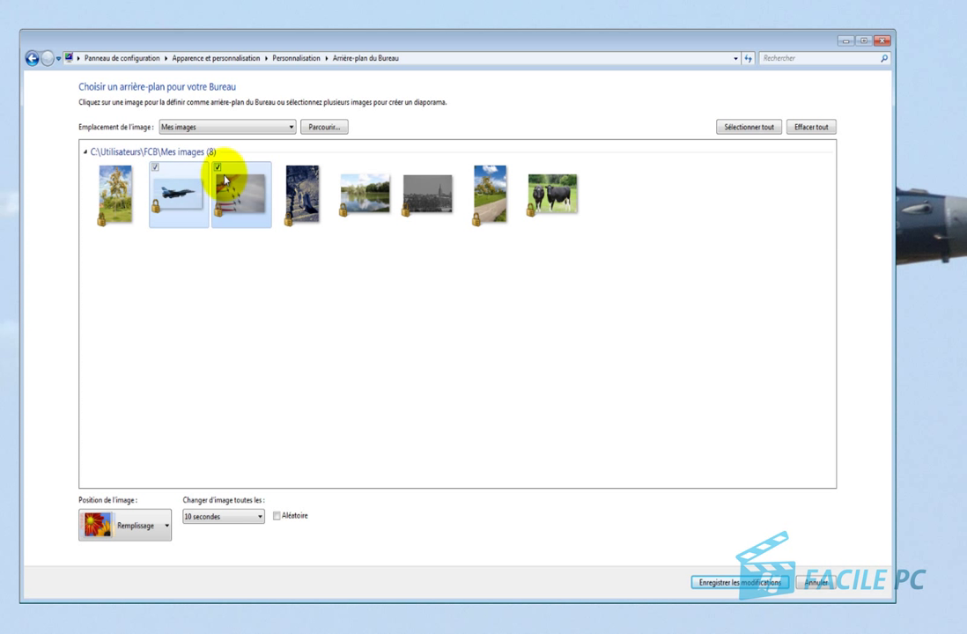
{"action": "left_click", "coordinate": [341, 167]}
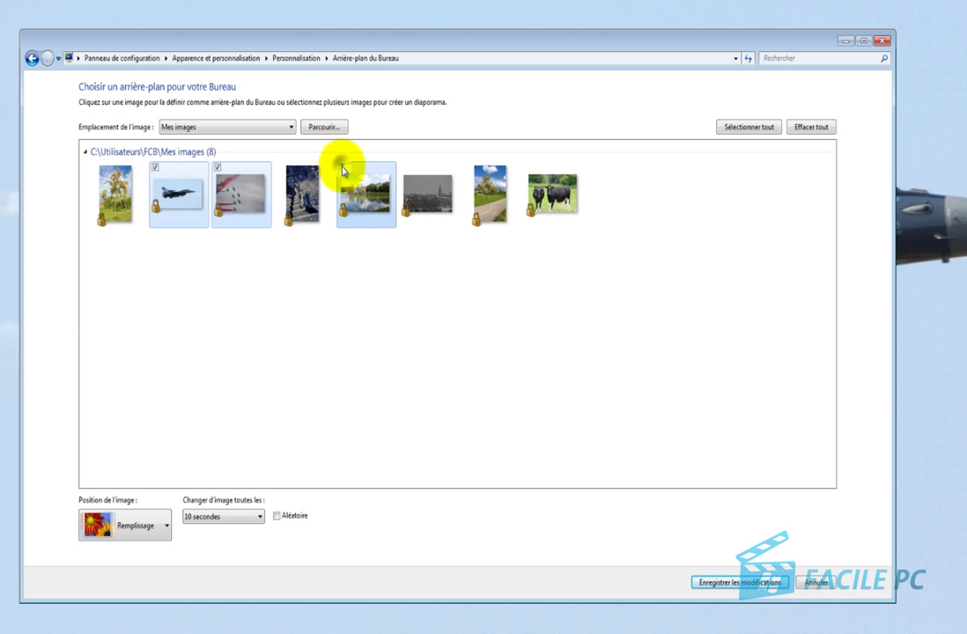
{"action": "left_click", "coordinate": [405, 167]}
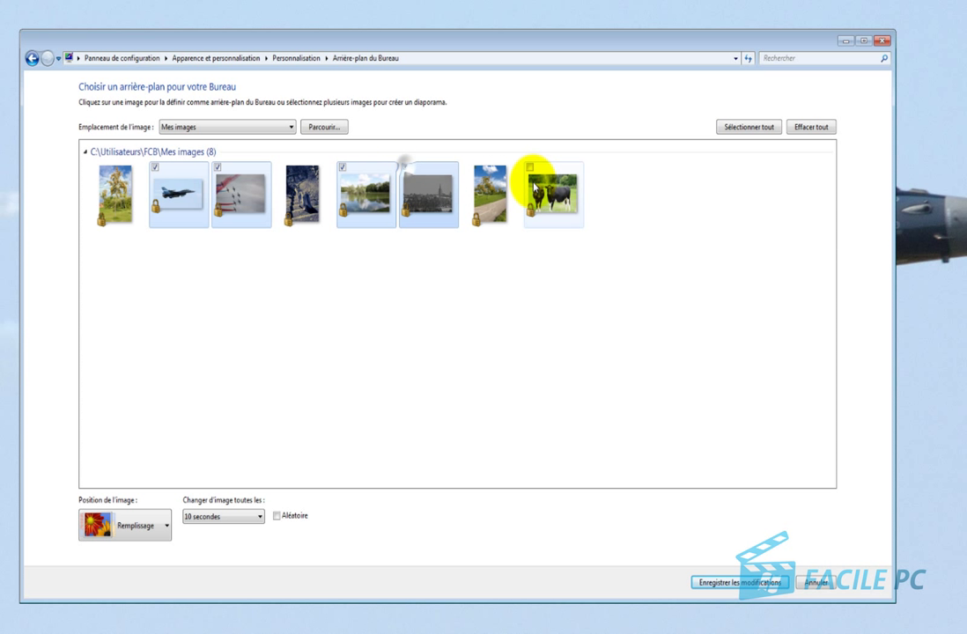
{"action": "left_click", "coordinate": [529, 166]}
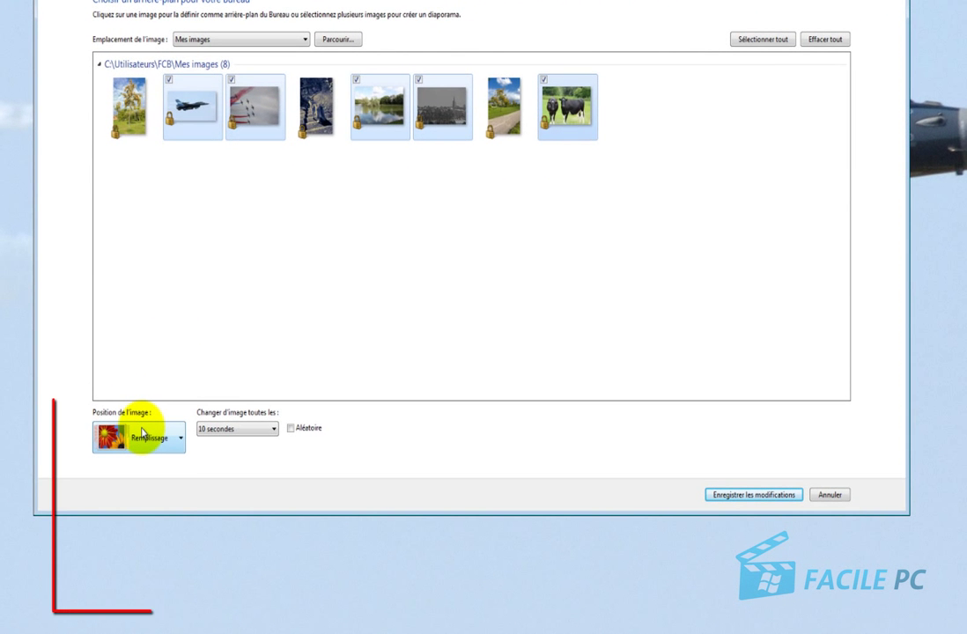
- Try the Ajuster picture position, followed by Étirer, for the desktop background
{"action": "left_click", "coordinate": [182, 443]}
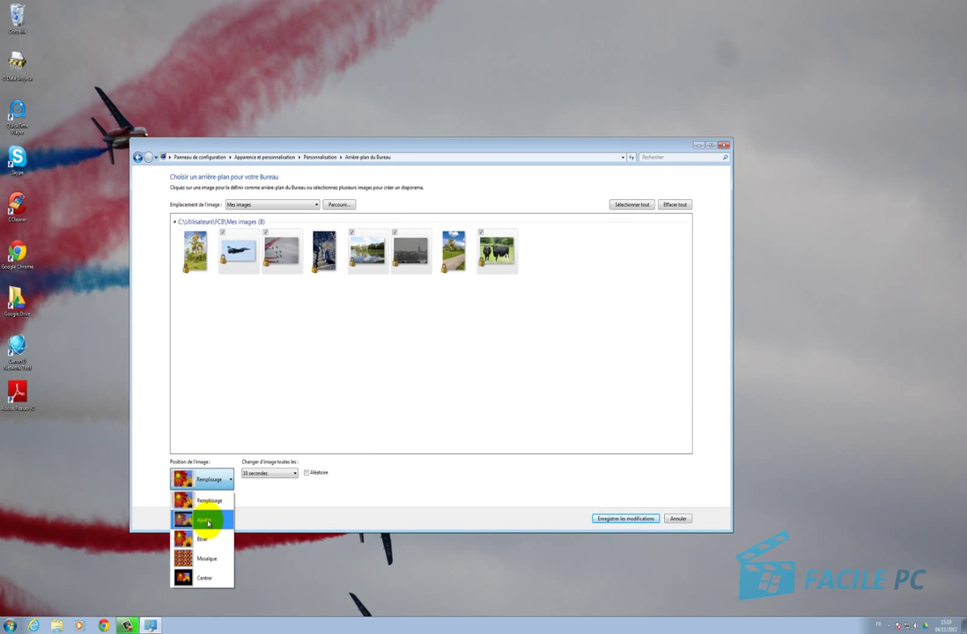
{"action": "left_click", "coordinate": [208, 523]}
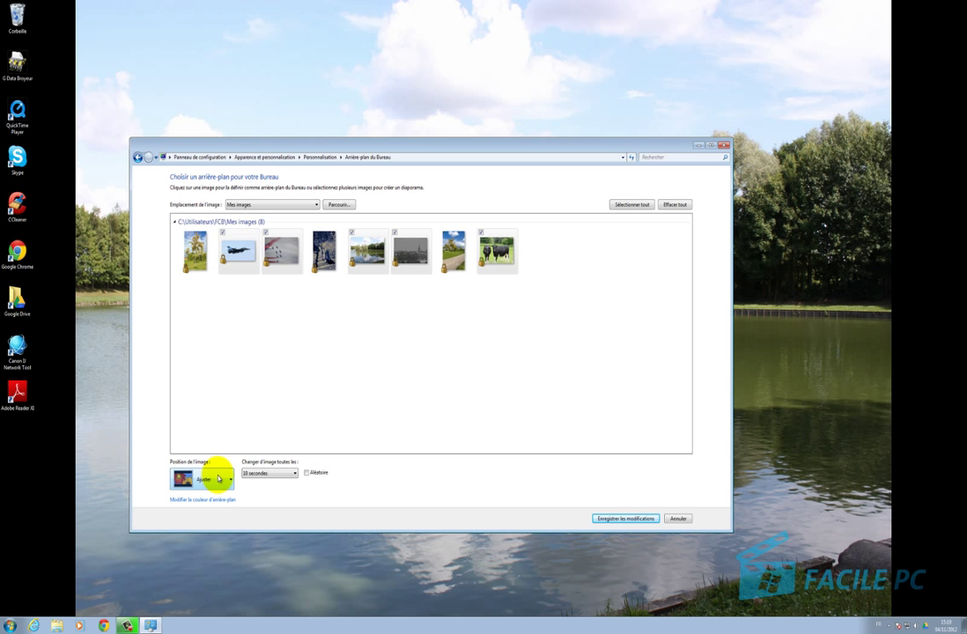
{"action": "left_click", "coordinate": [216, 481]}
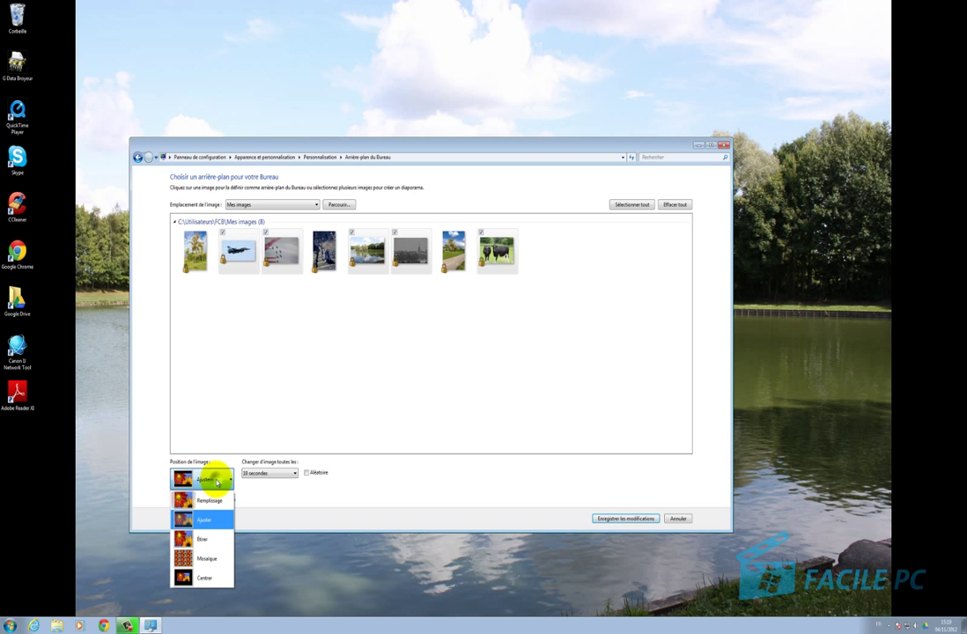
{"action": "left_click", "coordinate": [205, 539]}
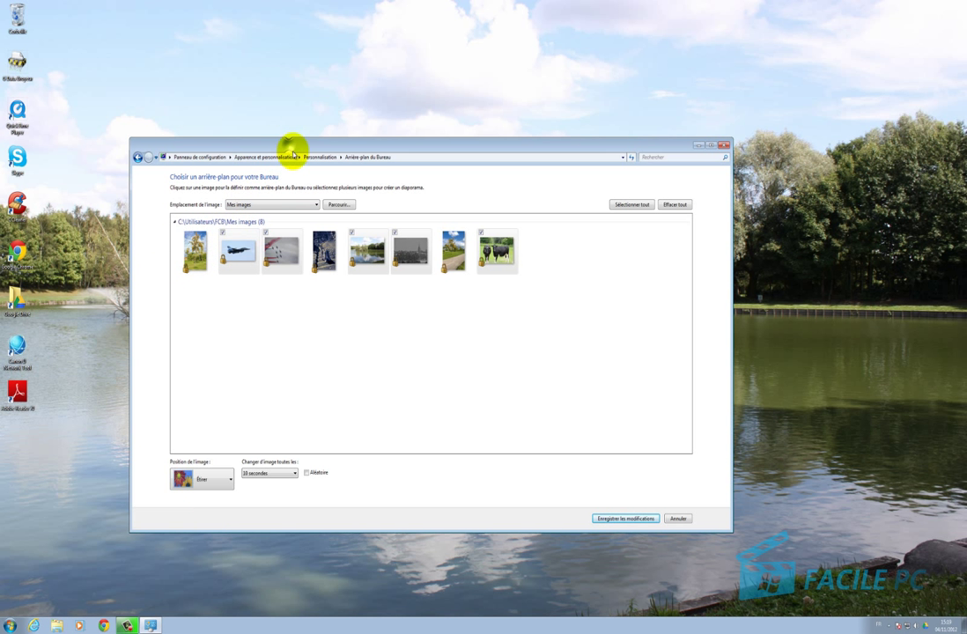
- Move the background settings window to uncover more of the desktop and try the Mosaïque picture position
{"action": "left_click_drag", "start_coordinate": [292, 147], "coordinate": [511, 49]}
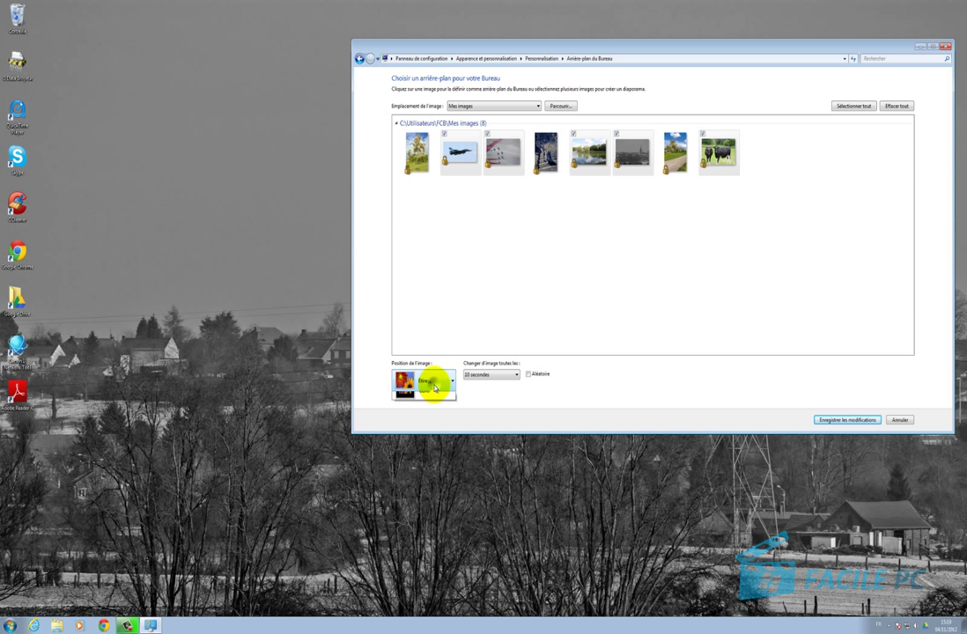
{"action": "left_click", "coordinate": [431, 380]}
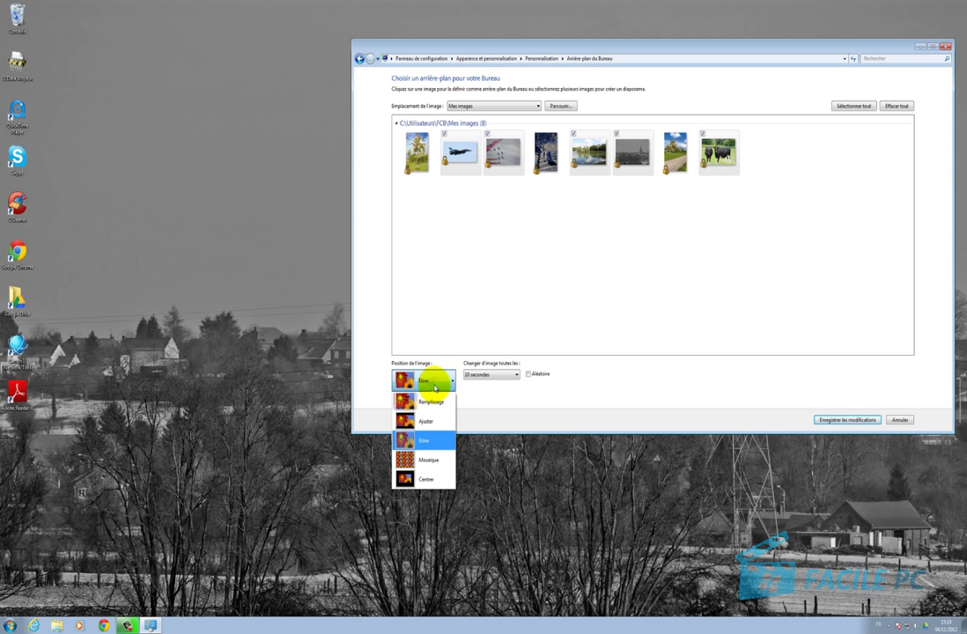
{"action": "left_click", "coordinate": [423, 460]}
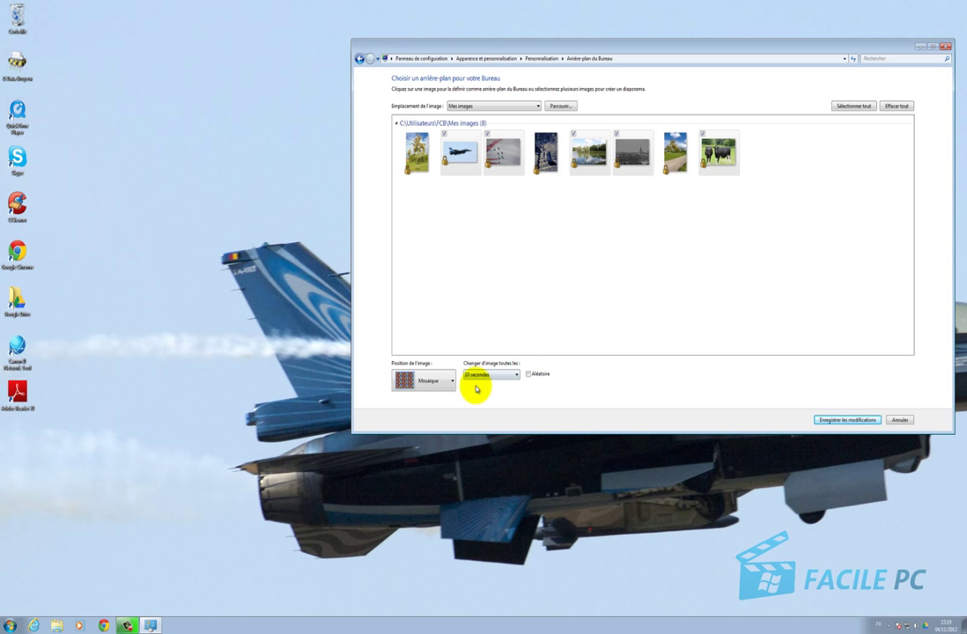
- Set the picture position to Centrer and deselect every slideshow picture except the one of the two cows
{"action": "left_click", "coordinate": [426, 387]}
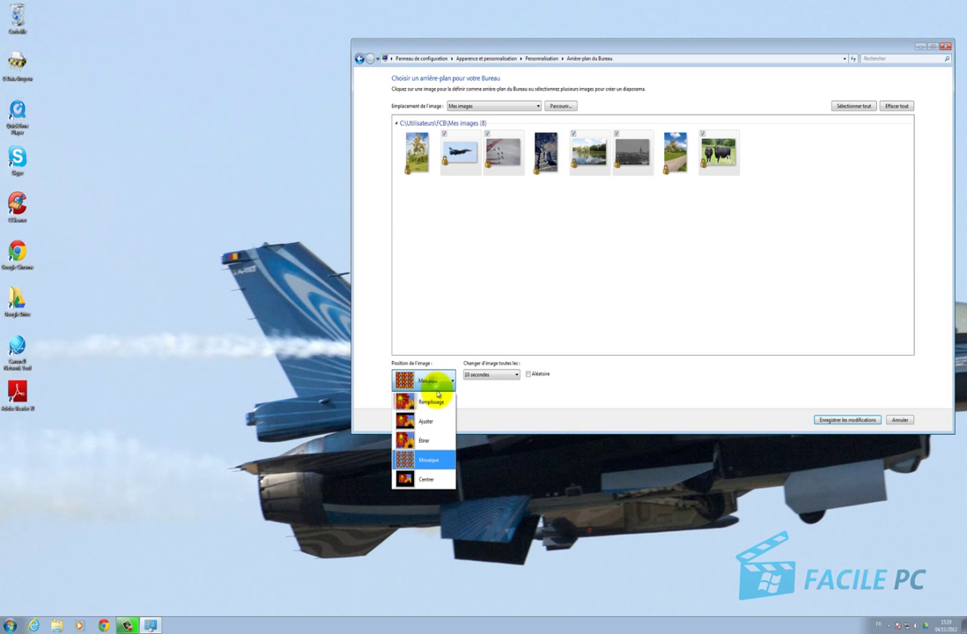
{"action": "left_click", "coordinate": [430, 480]}
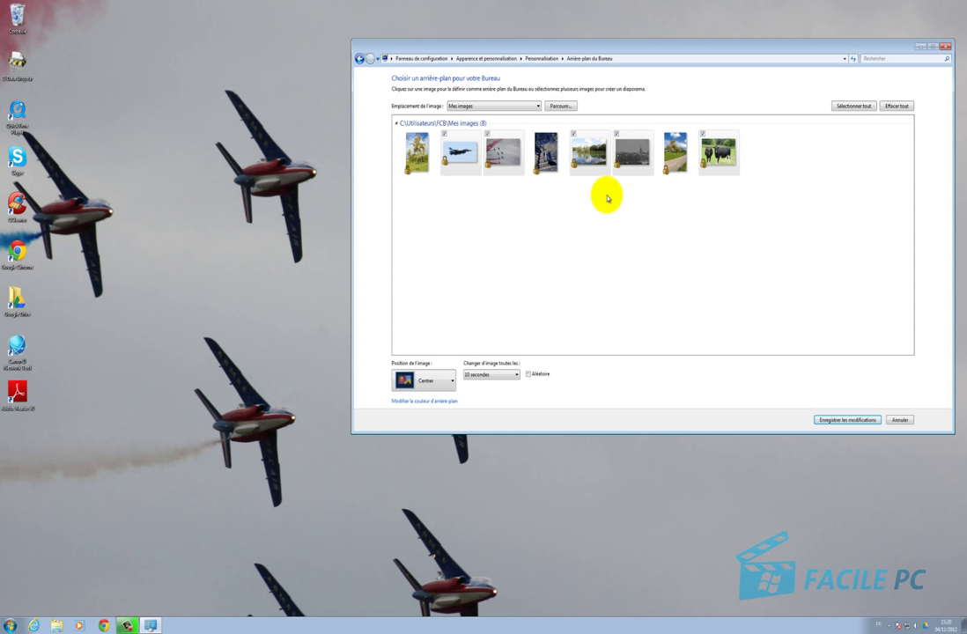
{"action": "left_click", "coordinate": [618, 133]}
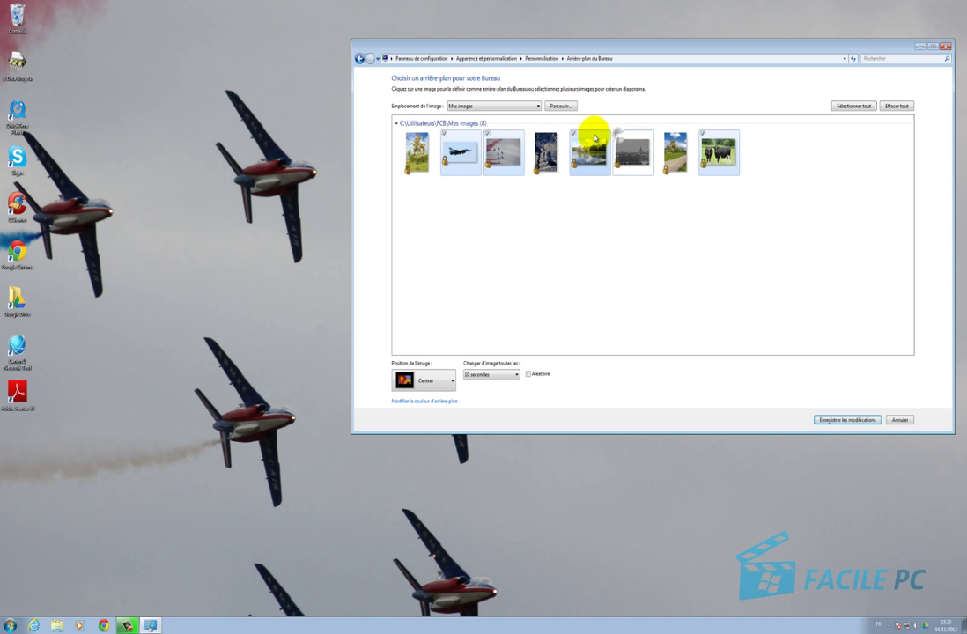
{"action": "left_click", "coordinate": [573, 133]}
{"action": "left_click", "coordinate": [487, 134]}
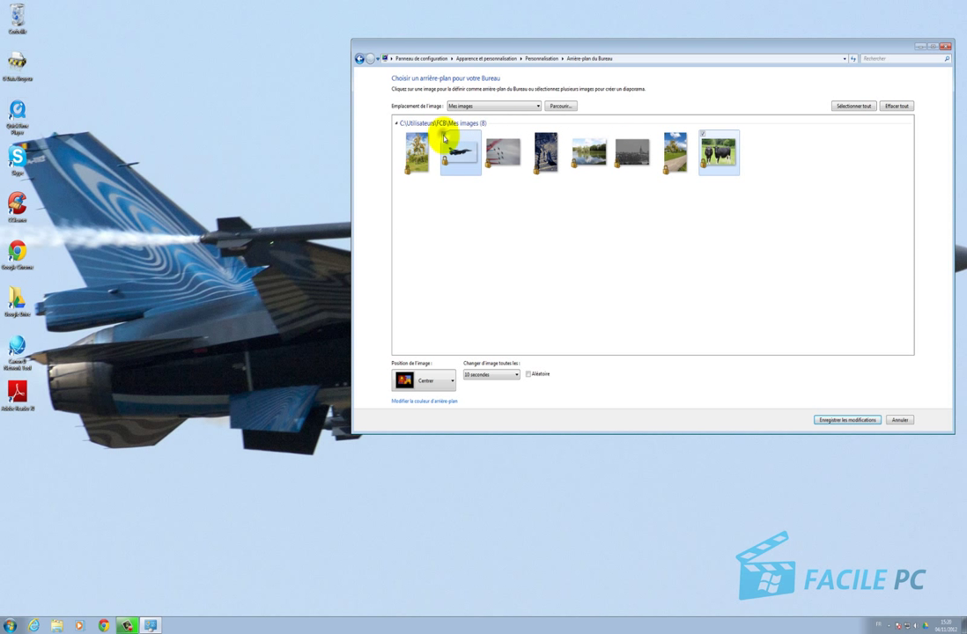
{"action": "left_click", "coordinate": [444, 135]}
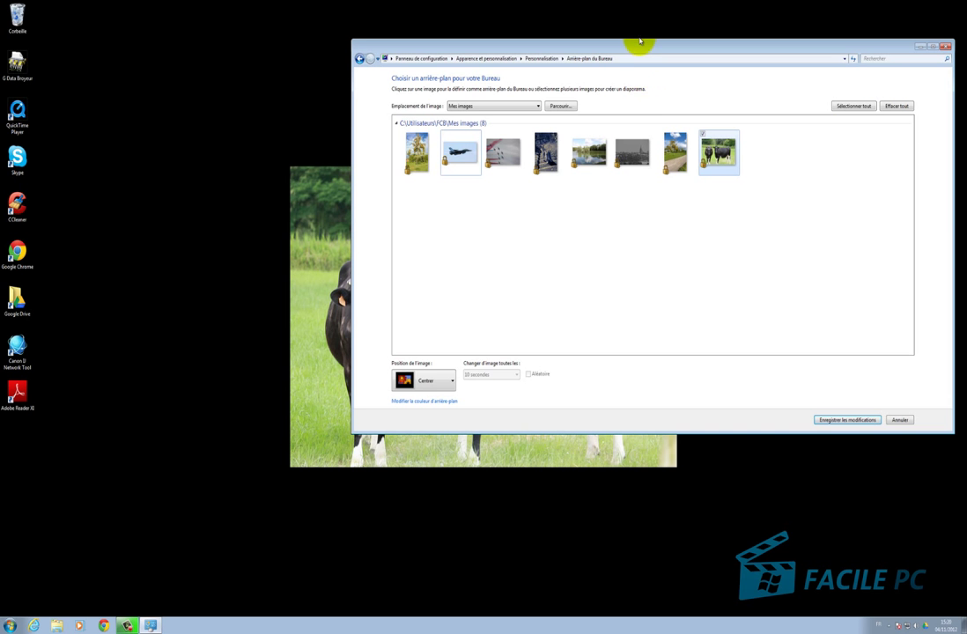
- Move the background settings window aside to view the centred cows picture on the desktop, and restore the window
{"action": "left_click_drag", "start_coordinate": [640, 41], "coordinate": [935, 2]}
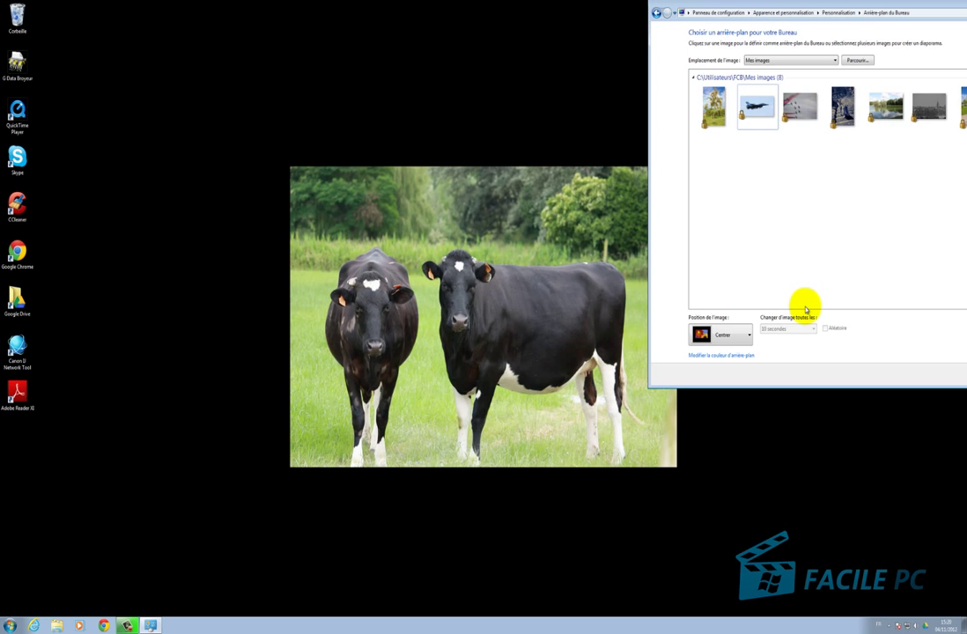
{"action": "double_click", "coordinate": [774, 4]}
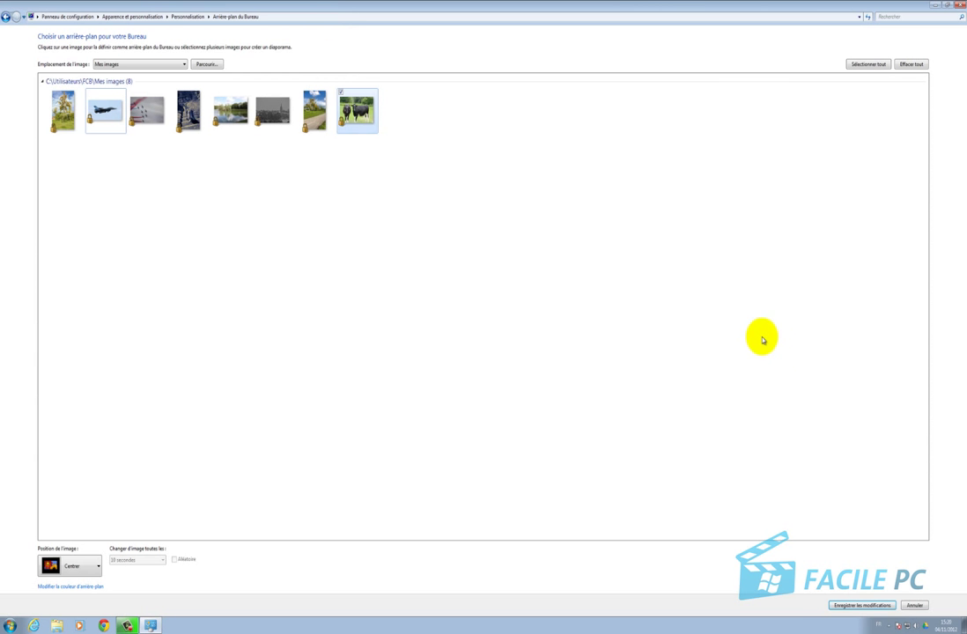
{"action": "left_click", "coordinate": [947, 5]}
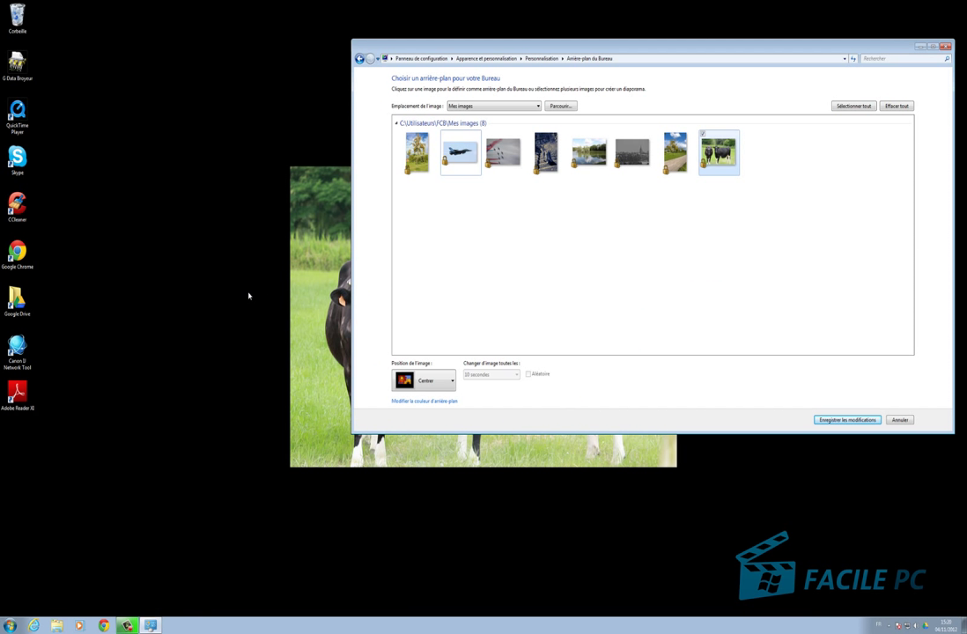
{"action": "left_click", "coordinate": [337, 448]}
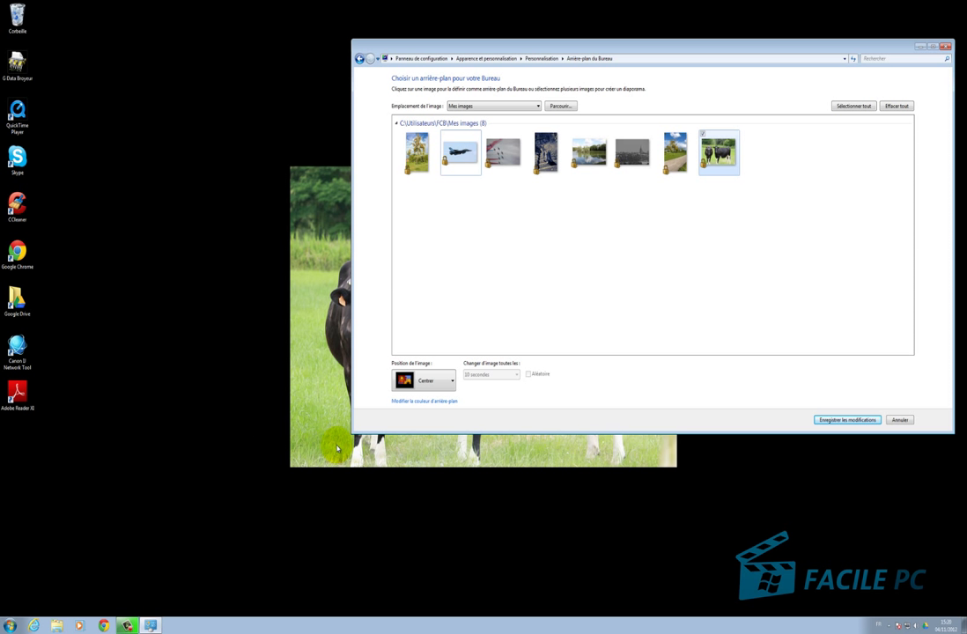
- Set the picture position to Remplissage and add the city skyline, lake and jet formation pictures to the slideshow alongside the cows
{"action": "left_click", "coordinate": [431, 383]}
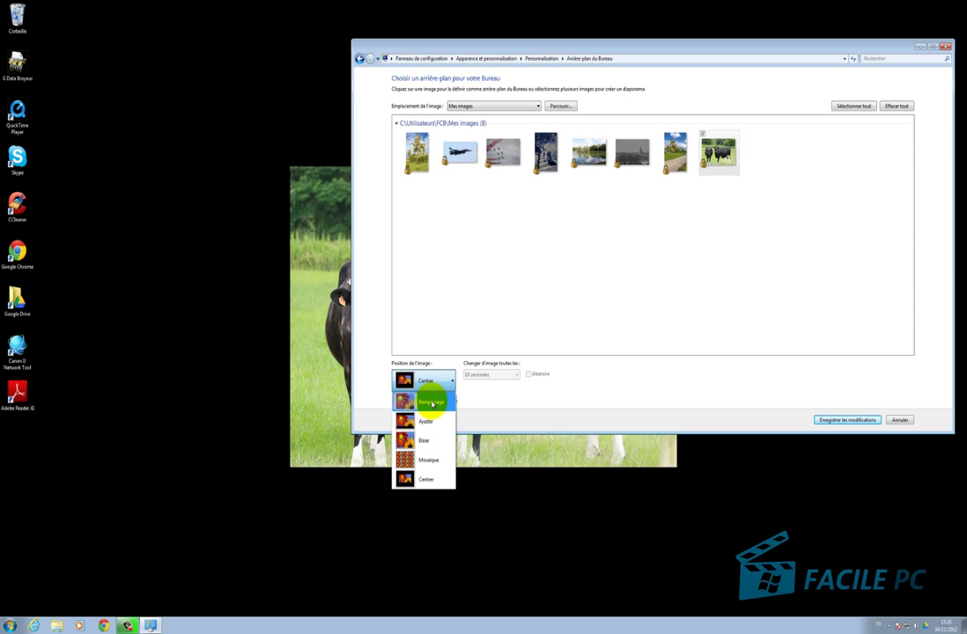
{"action": "left_click", "coordinate": [433, 404]}
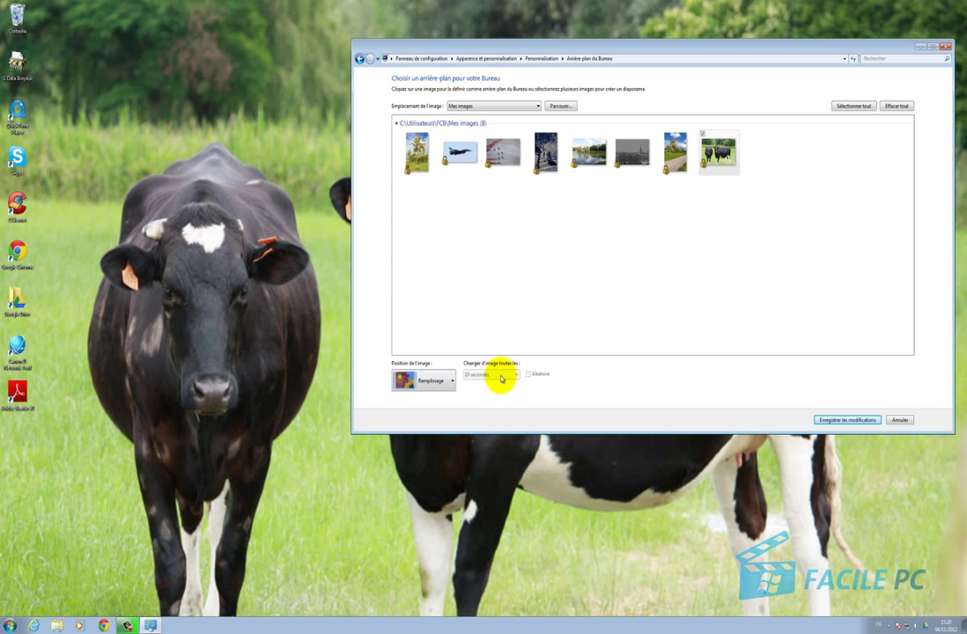
{"action": "left_click", "coordinate": [617, 135]}
{"action": "left_click", "coordinate": [572, 135]}
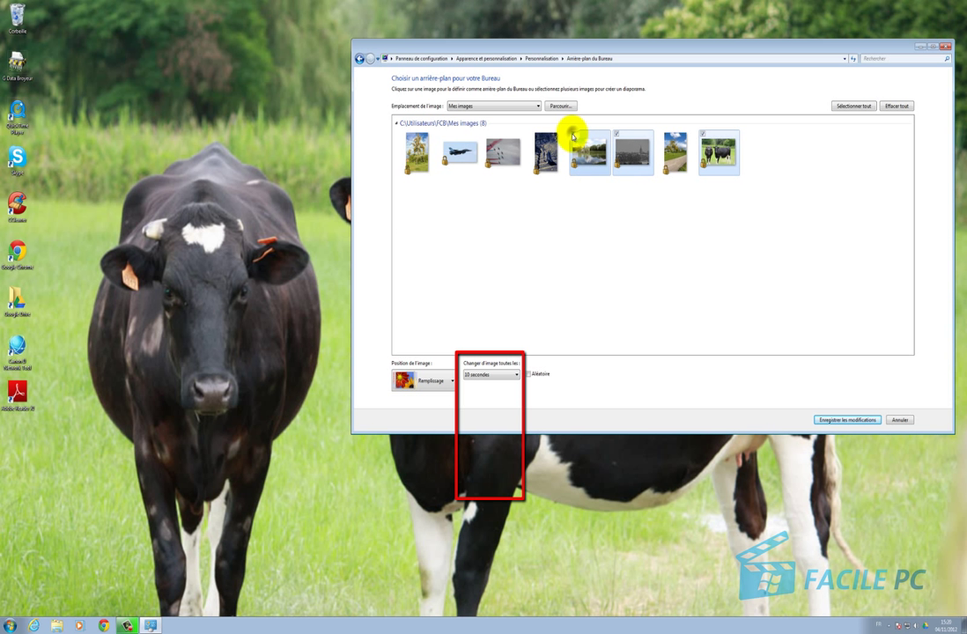
{"action": "left_click", "coordinate": [489, 135]}
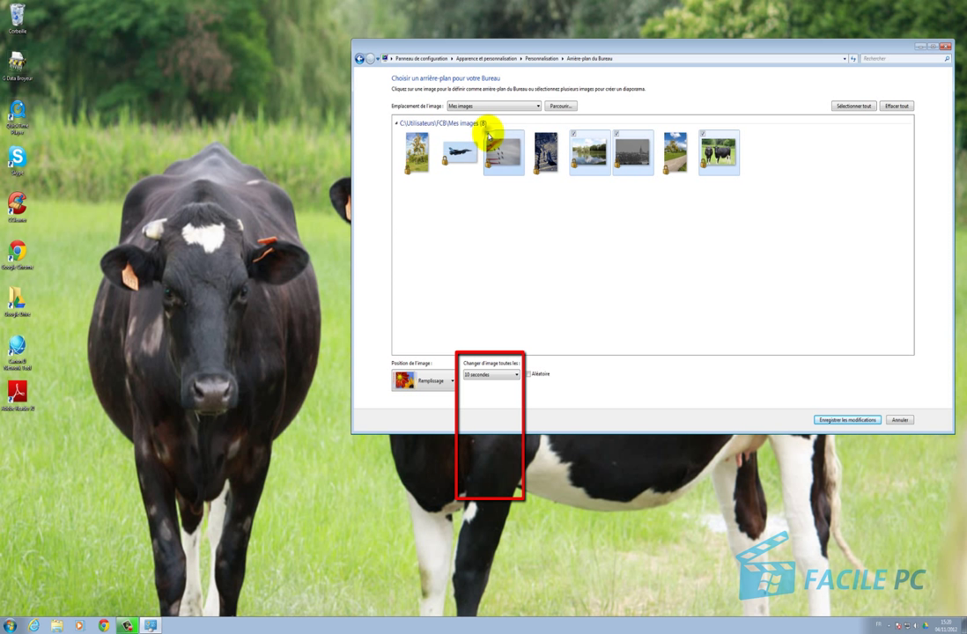
- Set the slideshow to change pictures every 30 seconds and enable the Aléatoire order
{"action": "left_click", "coordinate": [494, 375]}
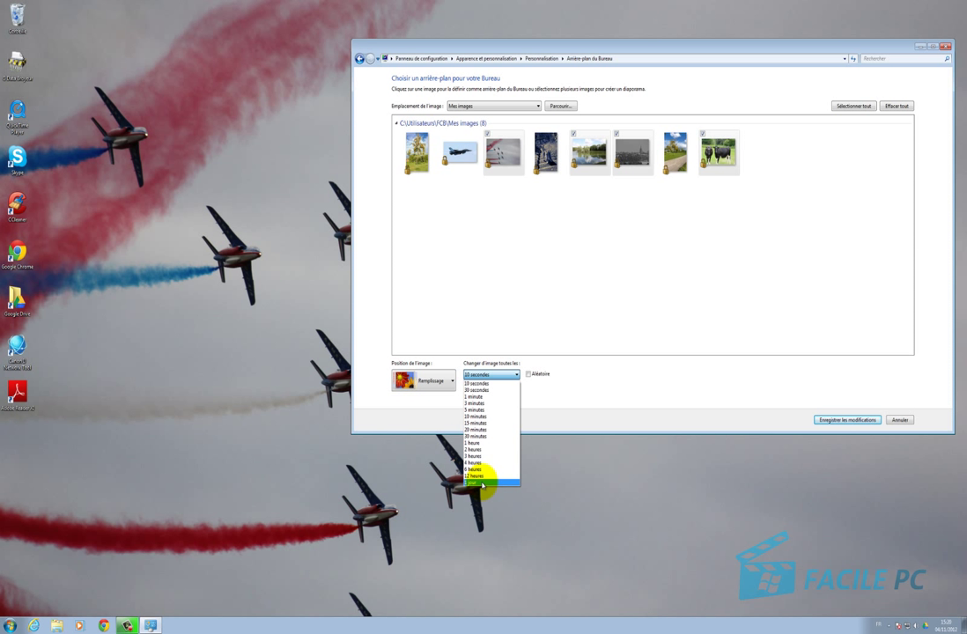
{"action": "left_click", "coordinate": [490, 389]}
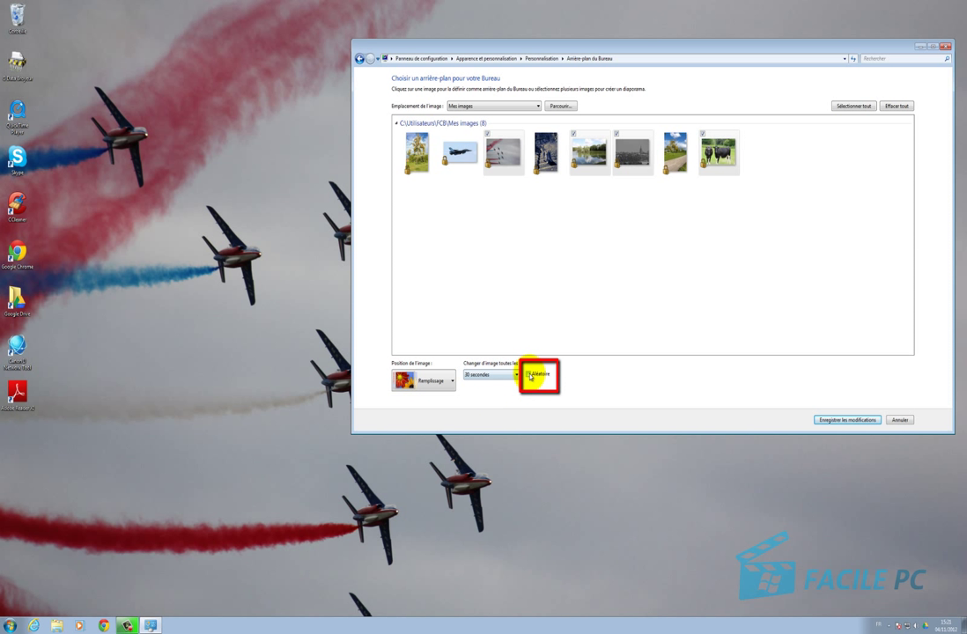
{"action": "left_click", "coordinate": [530, 375]}
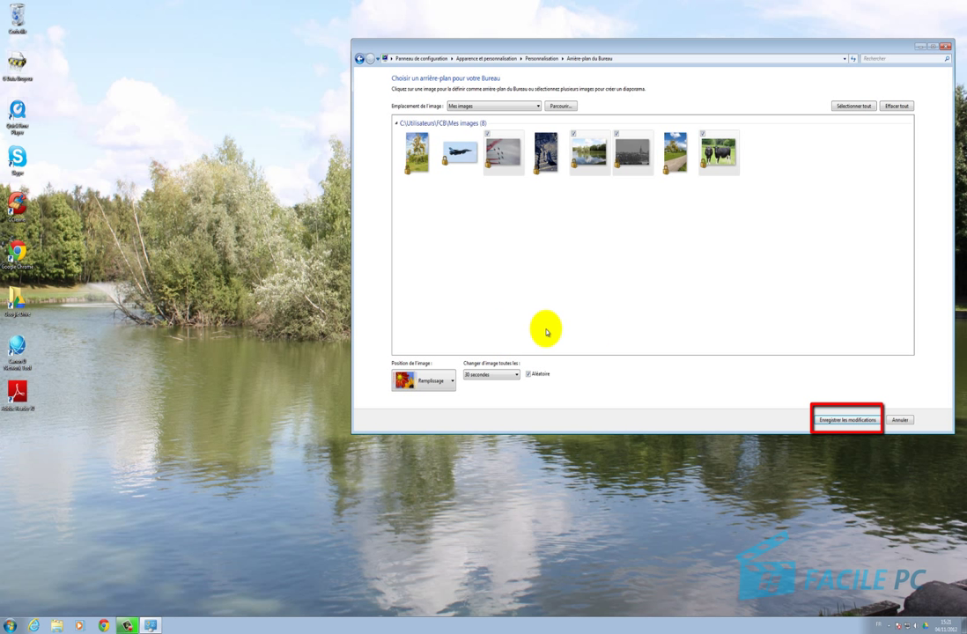
- Save the desktop background changes and close the Personnalisation window
{"action": "left_click", "coordinate": [848, 420]}
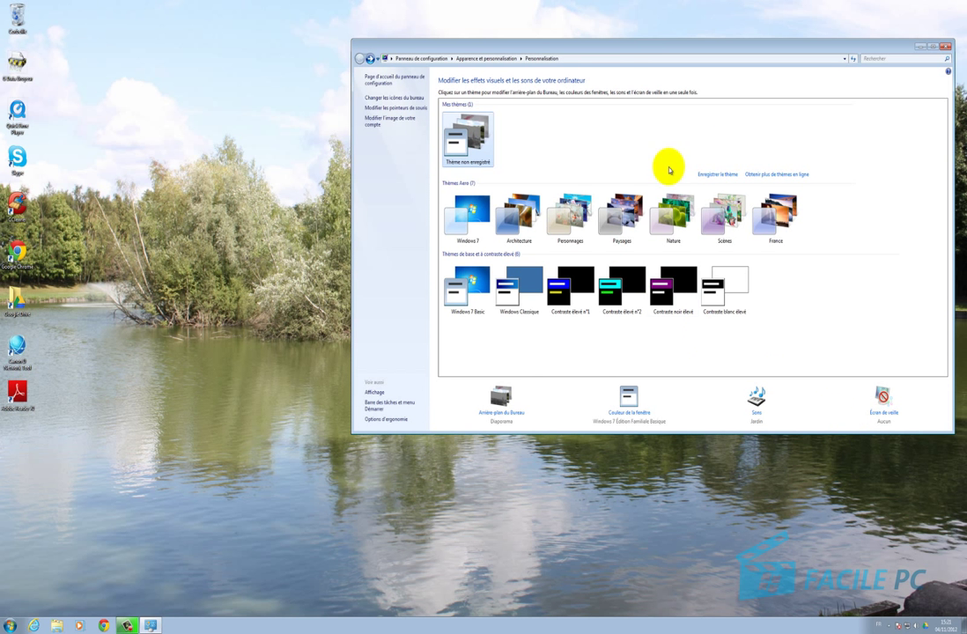
{"action": "left_click", "coordinate": [946, 47]}
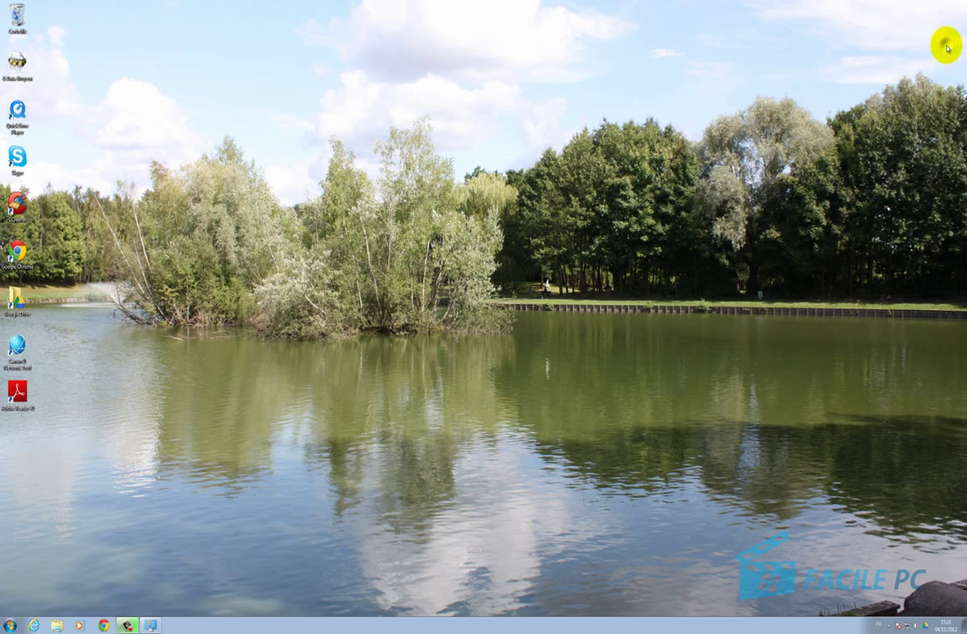